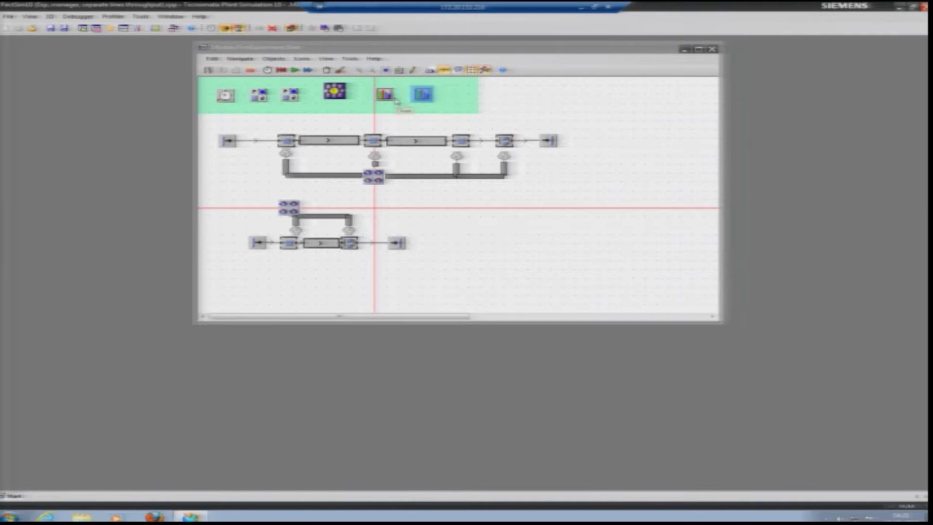
Open the experiment manager and review the input values entered for each experiment across all columns and rows of the experiment table.
{"action": "left_click", "coordinate": [335, 95]}
{"action": "double_click", "coordinate": [335, 94]}
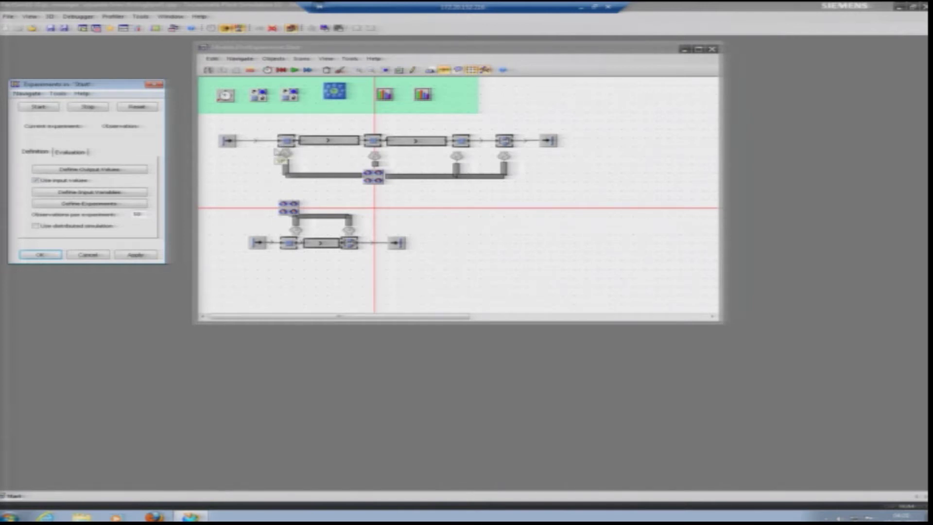
{"action": "left_click", "coordinate": [107, 204]}
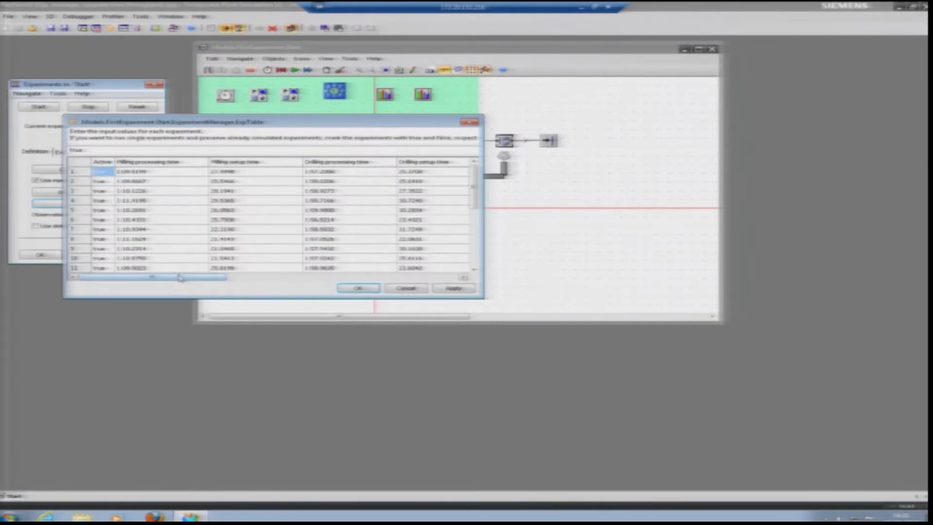
{"action": "left_click_drag", "start_coordinate": [183, 278], "coordinate": [338, 248]}
{"action": "left_click_drag", "start_coordinate": [475, 197], "coordinate": [463, 266]}
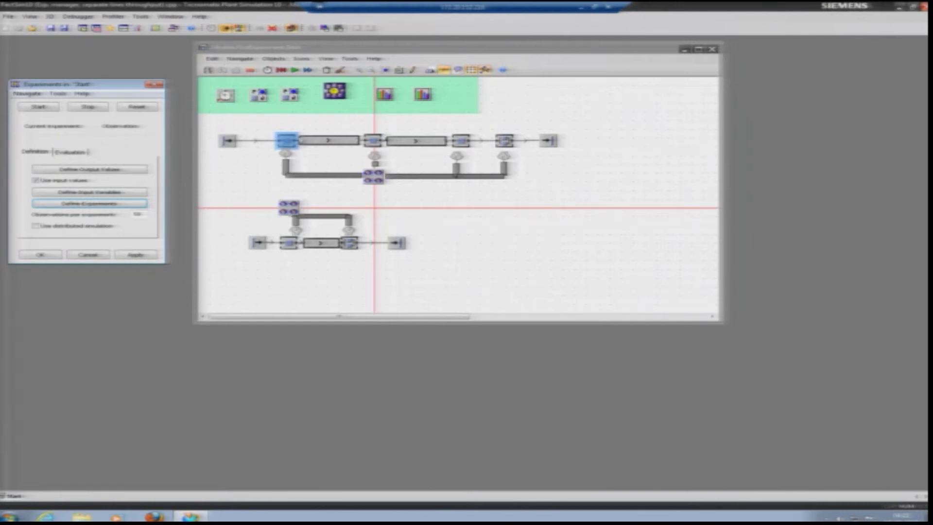
Review the defined input variables for the stations' processing and setup times, and check them against the experiment table.
{"action": "left_click", "coordinate": [377, 137]}
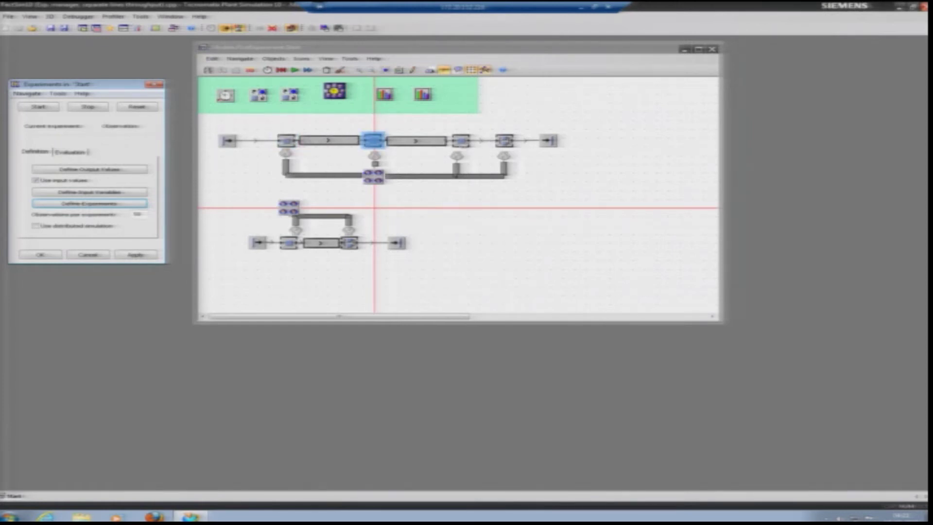
{"action": "left_click", "coordinate": [461, 143]}
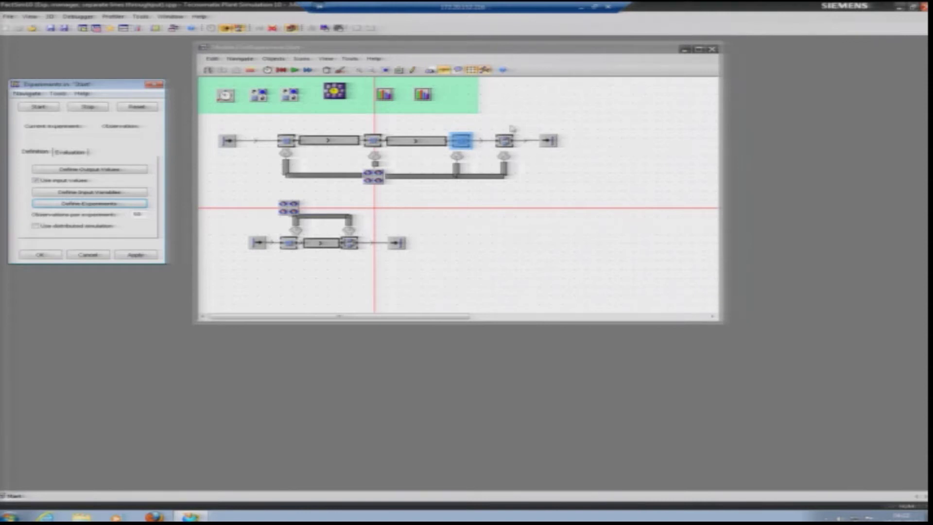
{"action": "left_click", "coordinate": [106, 193]}
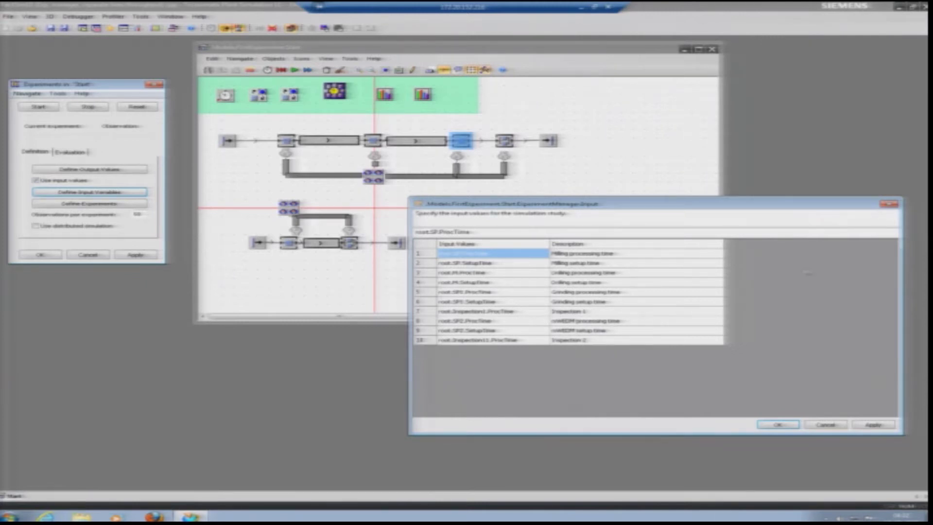
{"action": "left_click", "coordinate": [888, 205]}
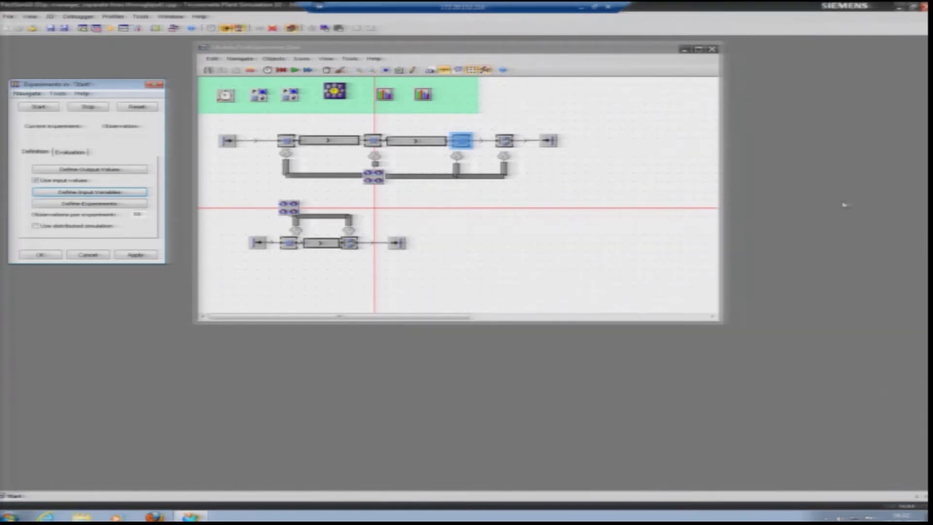
{"action": "left_click", "coordinate": [104, 193]}
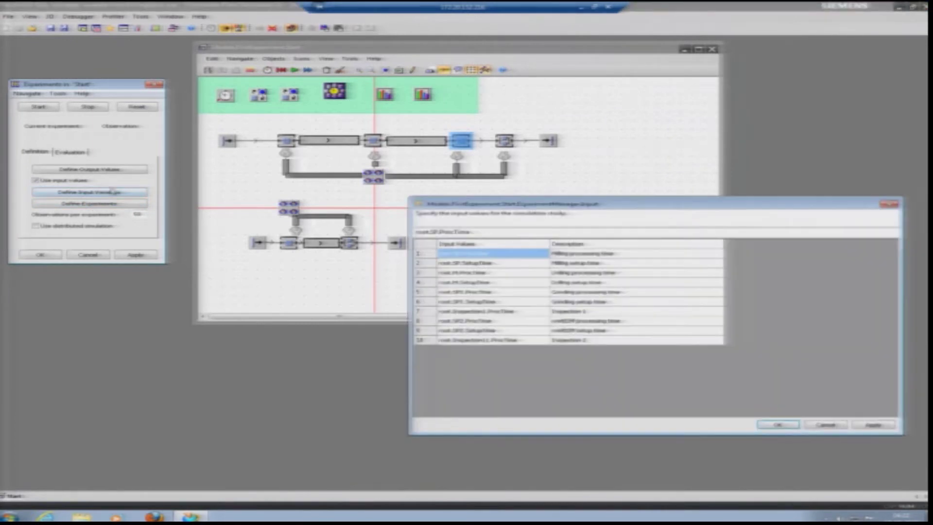
{"action": "left_click", "coordinate": [97, 203]}
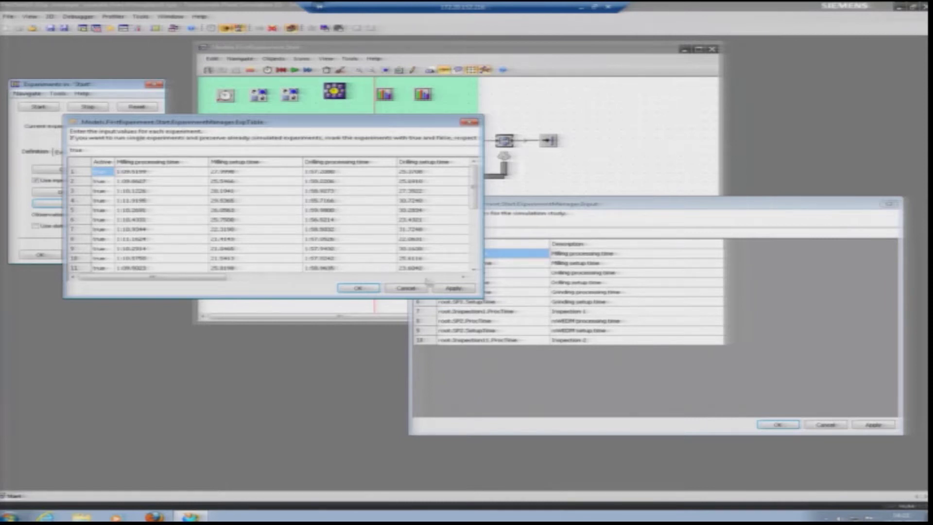
{"action": "left_click", "coordinate": [367, 290]}
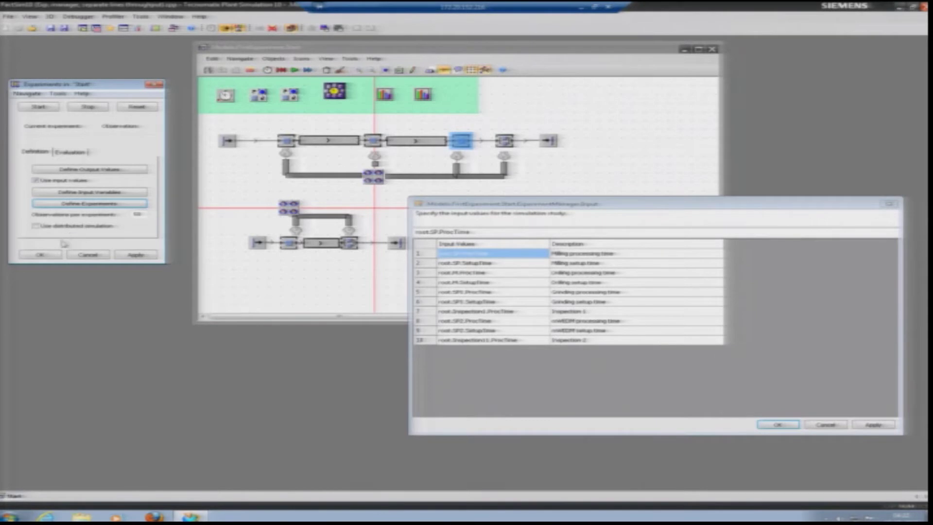
Review the defined output values Working, Failed, Throughput Line 1 and Throughput Line 2, and close the input and output definition tables.
{"action": "left_click", "coordinate": [107, 171]}
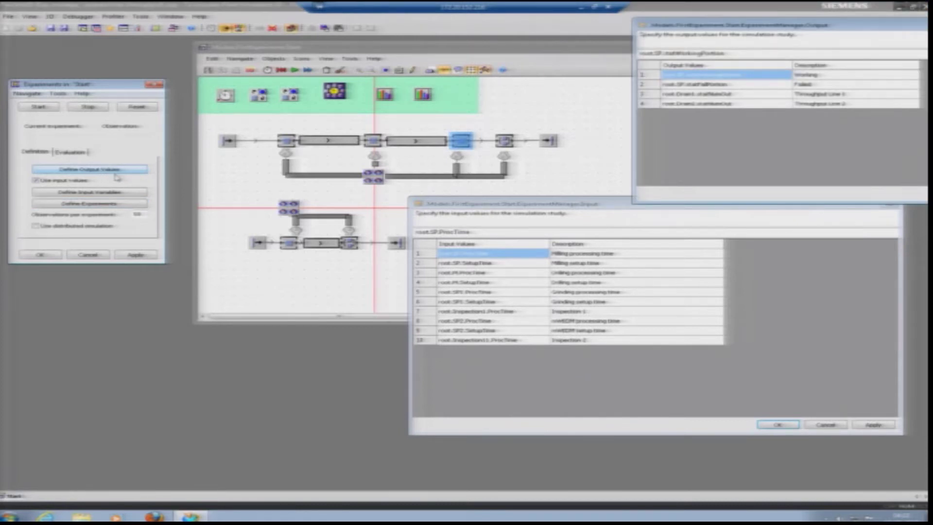
{"action": "left_click", "coordinate": [827, 76]}
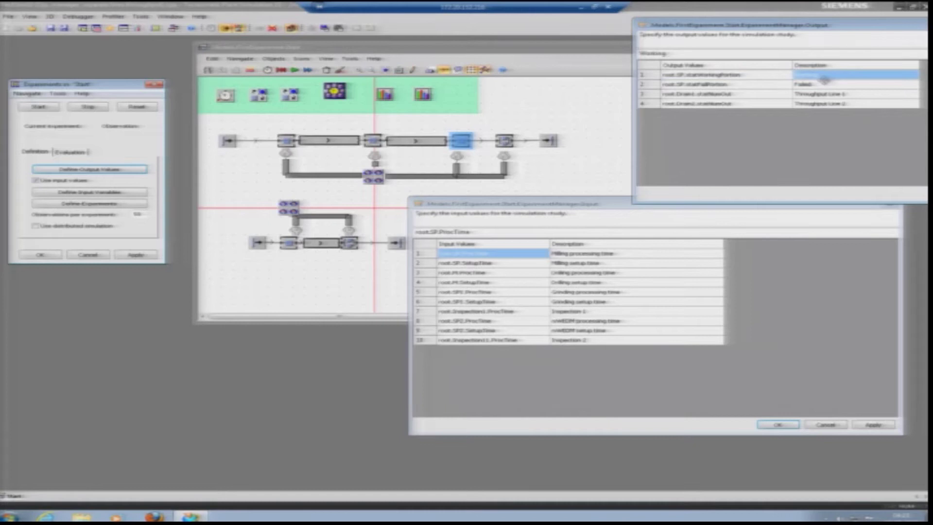
{"action": "left_click", "coordinate": [829, 85]}
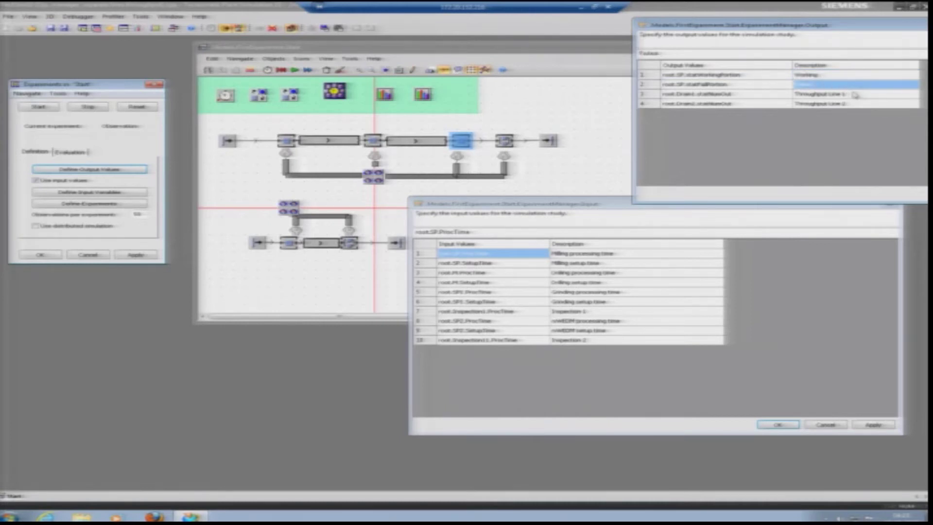
{"action": "left_click", "coordinate": [856, 95]}
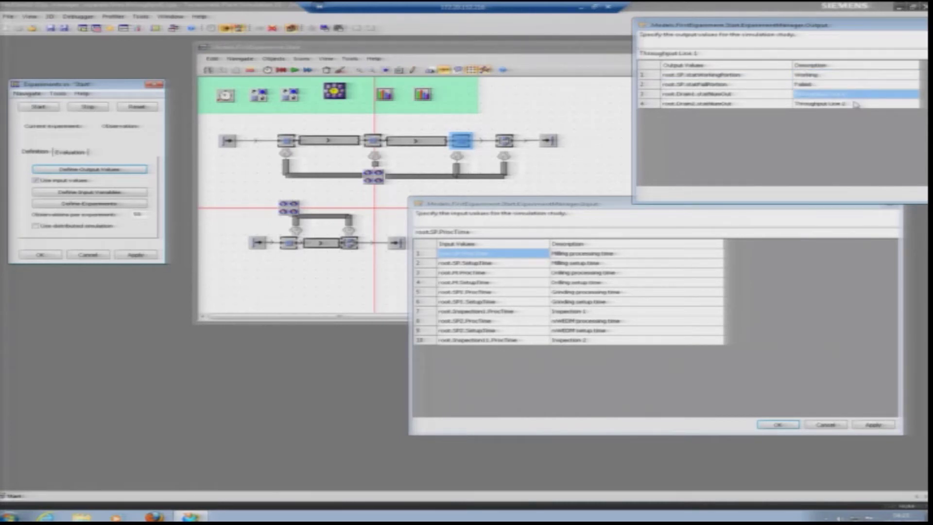
{"action": "left_click", "coordinate": [855, 103]}
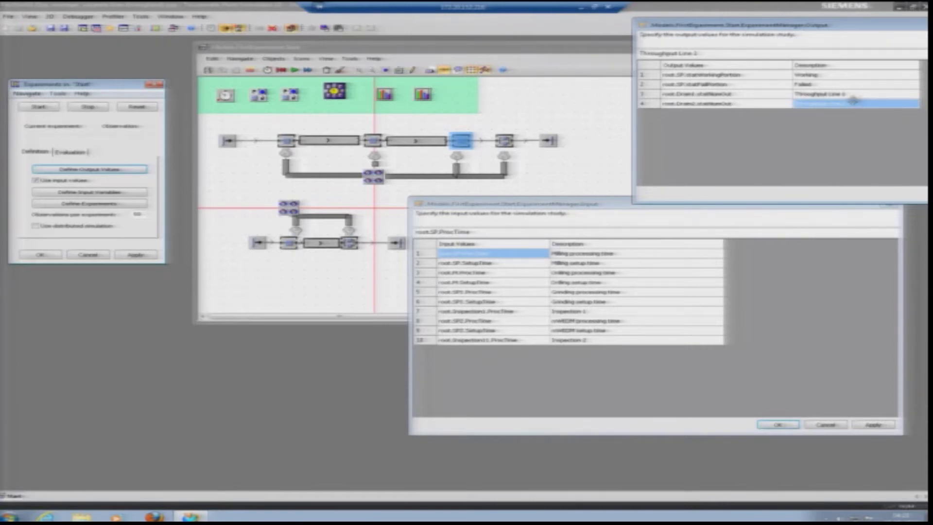
{"action": "left_click", "coordinate": [589, 199]}
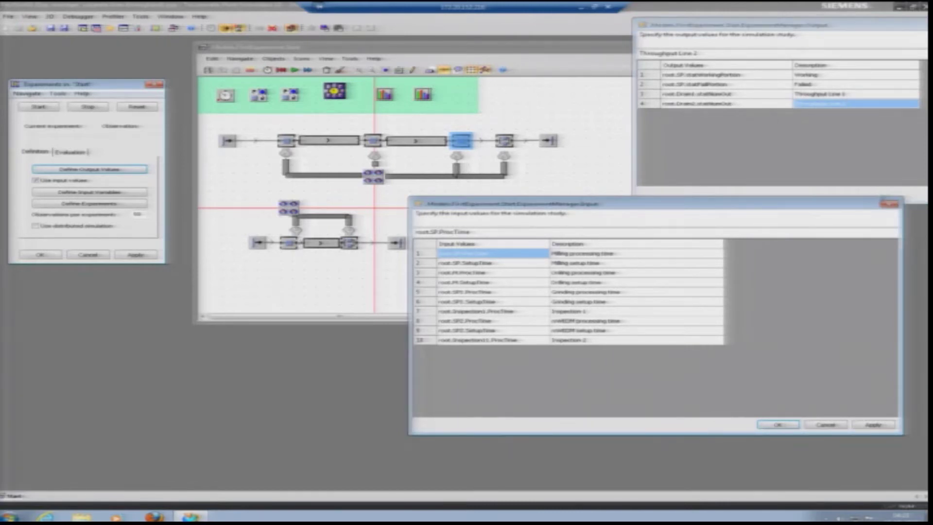
{"action": "left_click", "coordinate": [889, 204]}
{"action": "left_click_drag", "start_coordinate": [777, 25], "coordinate": [582, 32]}
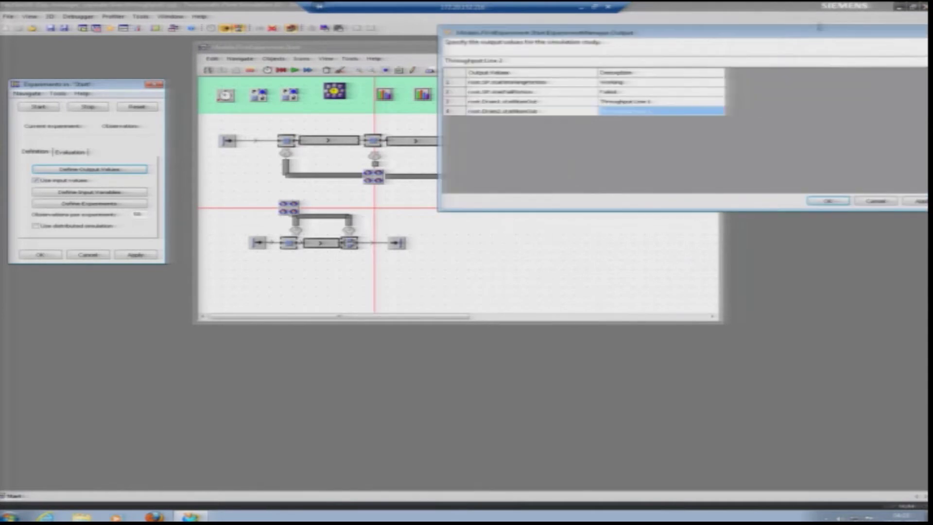
{"action": "left_click_drag", "start_coordinate": [887, 30], "coordinate": [773, 43]}
{"action": "left_click", "coordinate": [815, 44]}
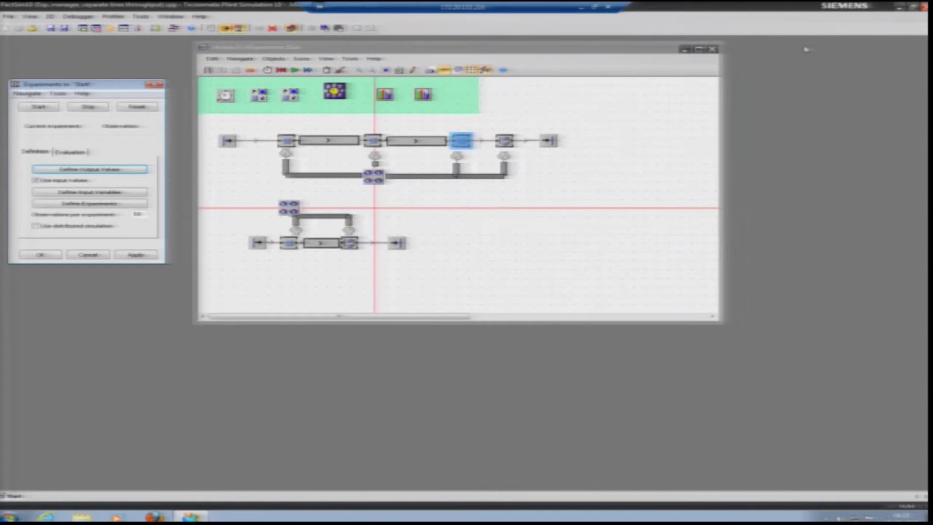
Switch the experiment manager to its evaluation settings, run the experiments and dismiss the completion message.
{"action": "left_click", "coordinate": [69, 151]}
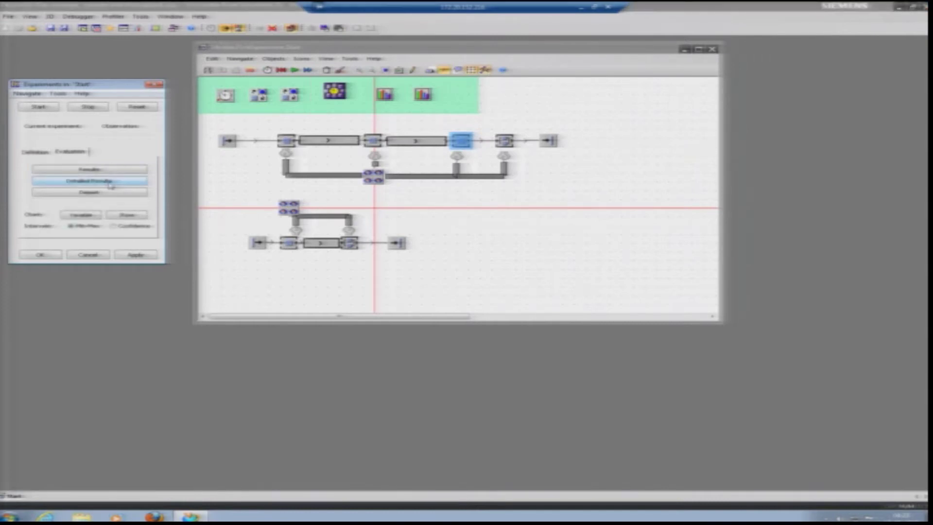
{"action": "left_click", "coordinate": [38, 107]}
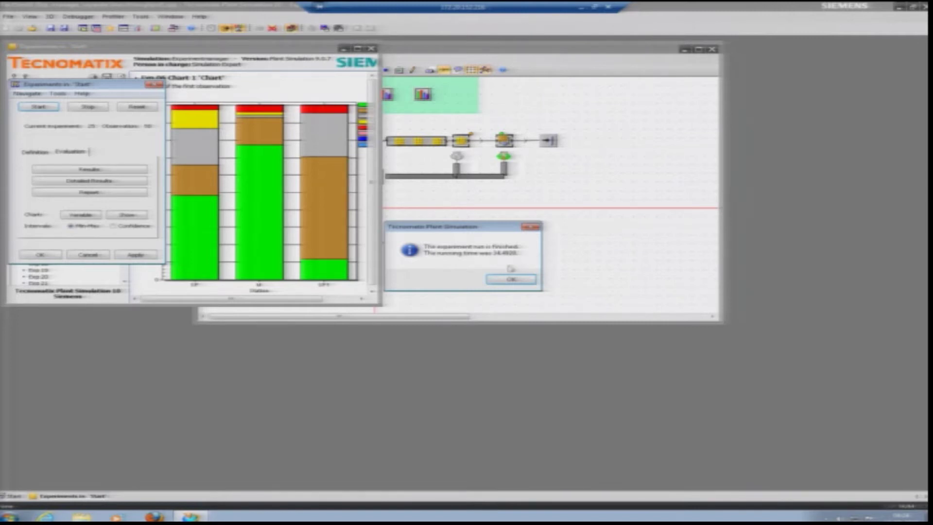
{"action": "left_click", "coordinate": [514, 280]}
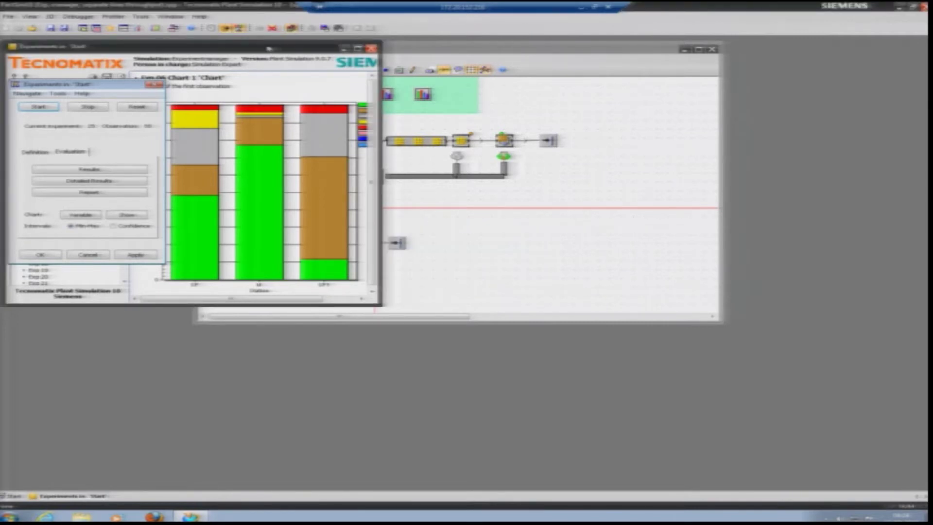
Enlarge the experiment report window to show the full Exp 06 station chart with its legend, and move it clear of the experiment manager.
{"action": "left_click_drag", "start_coordinate": [268, 49], "coordinate": [479, 74]}
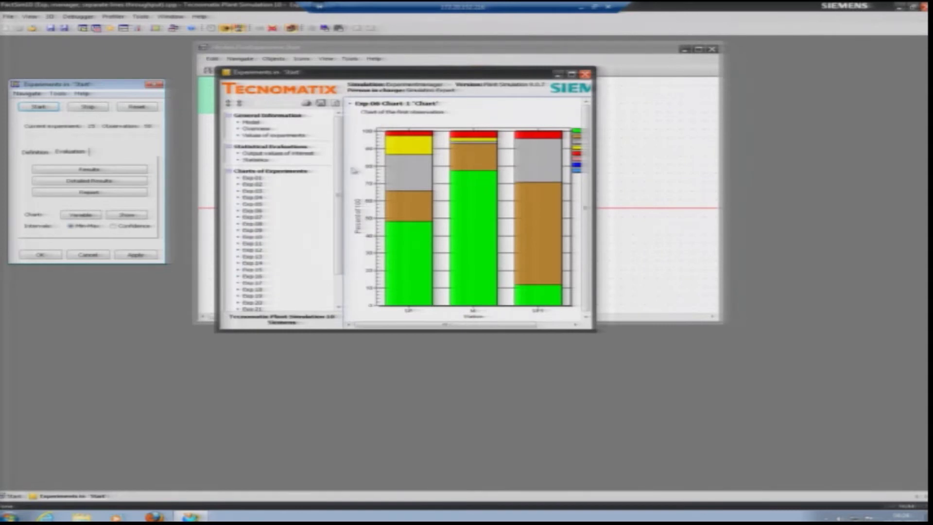
{"action": "left_click_drag", "start_coordinate": [597, 334], "coordinate": [716, 398]}
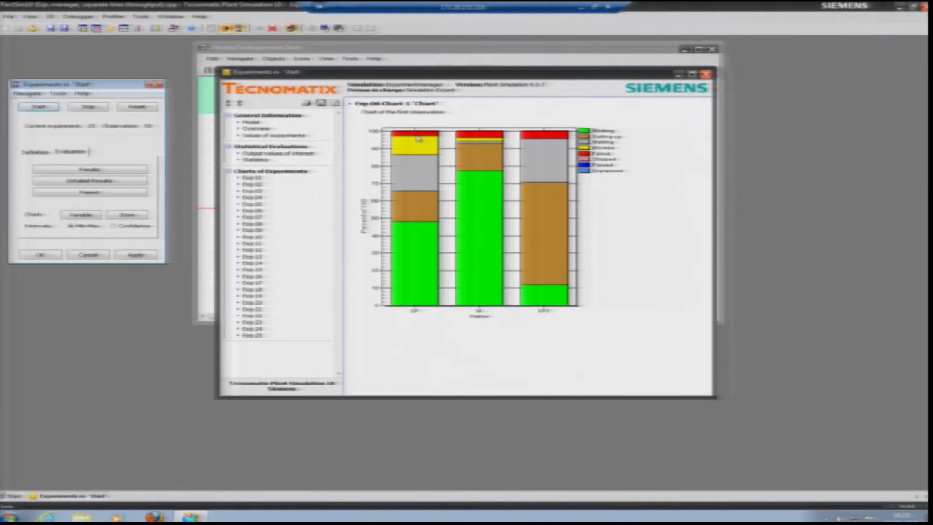
{"action": "left_click_drag", "start_coordinate": [406, 74], "coordinate": [508, 82]}
{"action": "left_click_drag", "start_coordinate": [319, 77], "coordinate": [235, 85]}
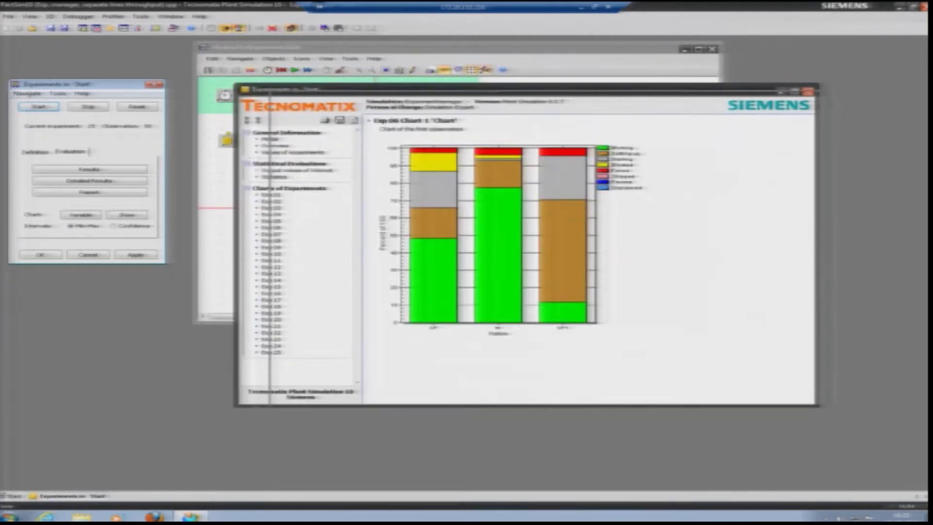
{"action": "left_click_drag", "start_coordinate": [387, 98], "coordinate": [412, 104]}
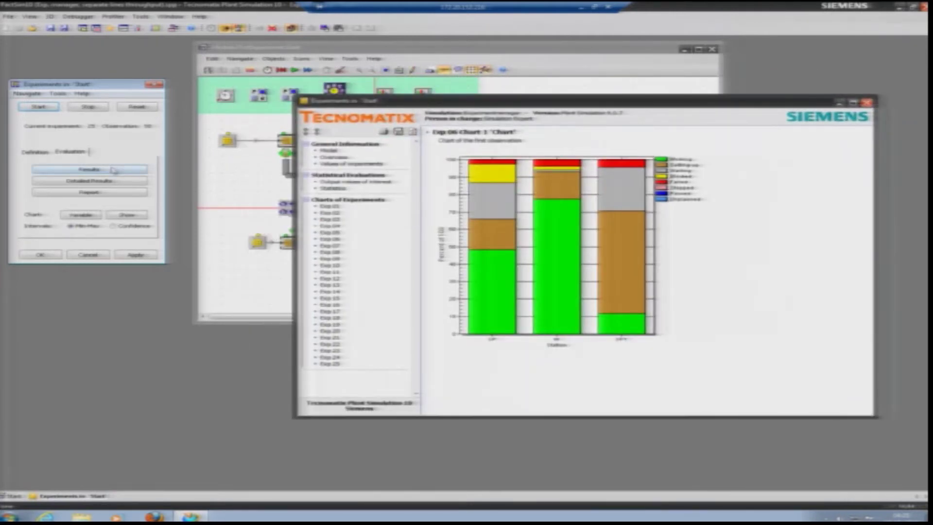
Examine the Throughput Line 1 and Throughput Line 2 columns in the experiment results table, then close the table.
{"action": "left_click", "coordinate": [89, 169]}
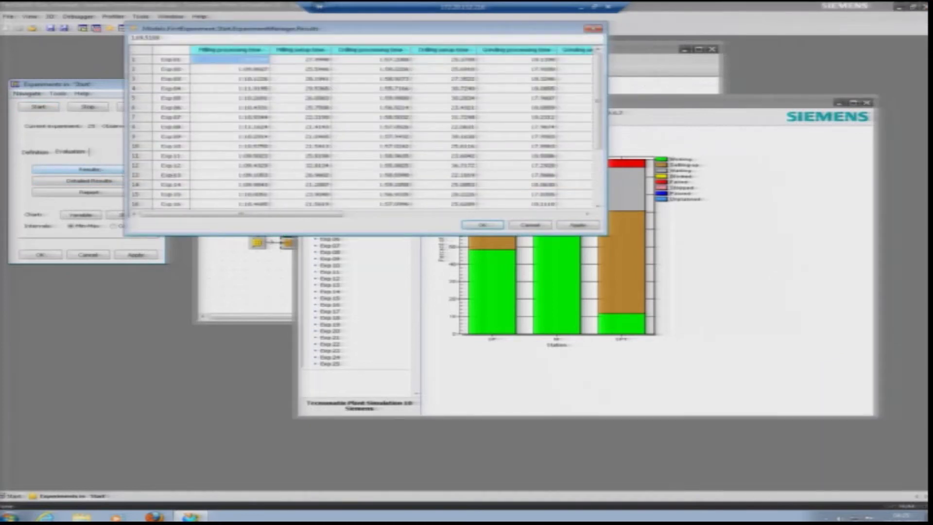
{"action": "scroll", "coordinate": [298, 146], "scroll_direction": "down", "scroll_amount": 2}
{"action": "left_click_drag", "start_coordinate": [299, 215], "coordinate": [553, 221]}
{"action": "left_click_drag", "start_coordinate": [505, 62], "coordinate": [531, 221]}
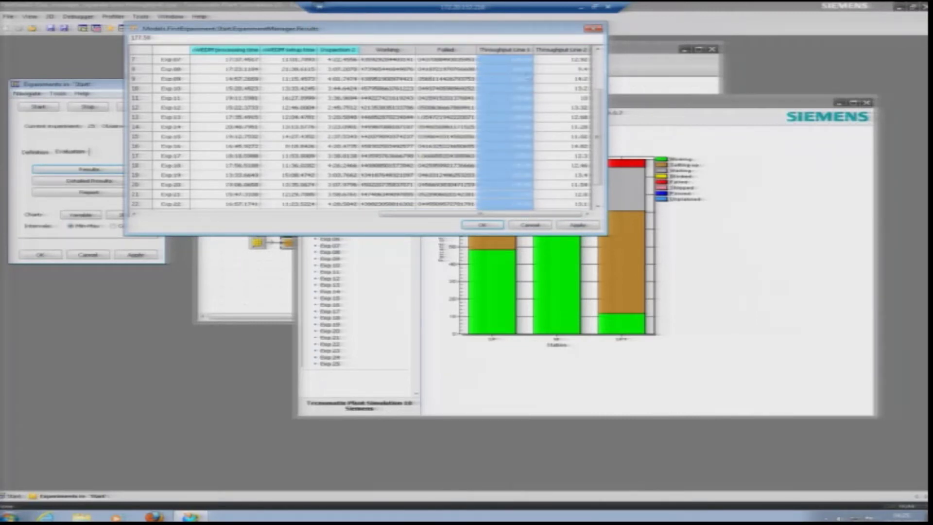
{"action": "left_click_drag", "start_coordinate": [574, 60], "coordinate": [516, 214]}
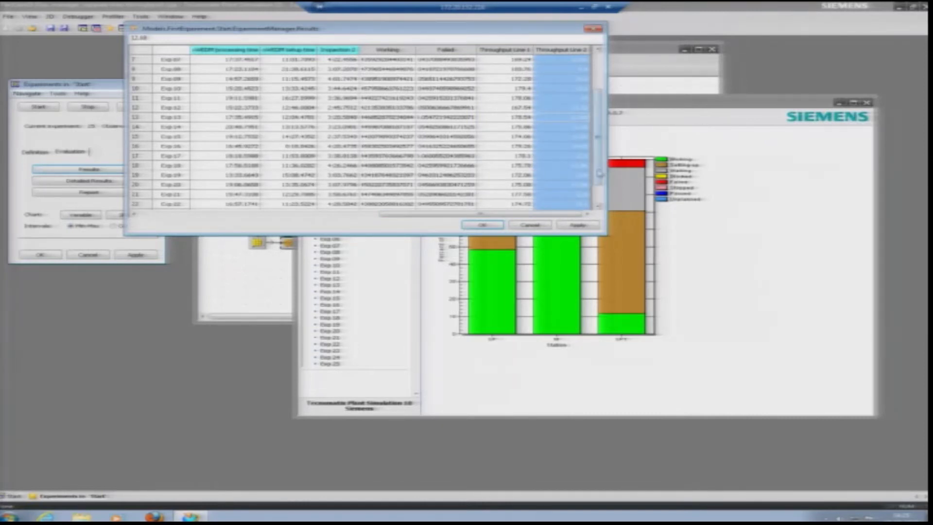
{"action": "scroll", "coordinate": [587, 190], "scroll_direction": "down", "scroll_amount": 1}
{"action": "left_click_drag", "start_coordinate": [515, 204], "coordinate": [511, 54]}
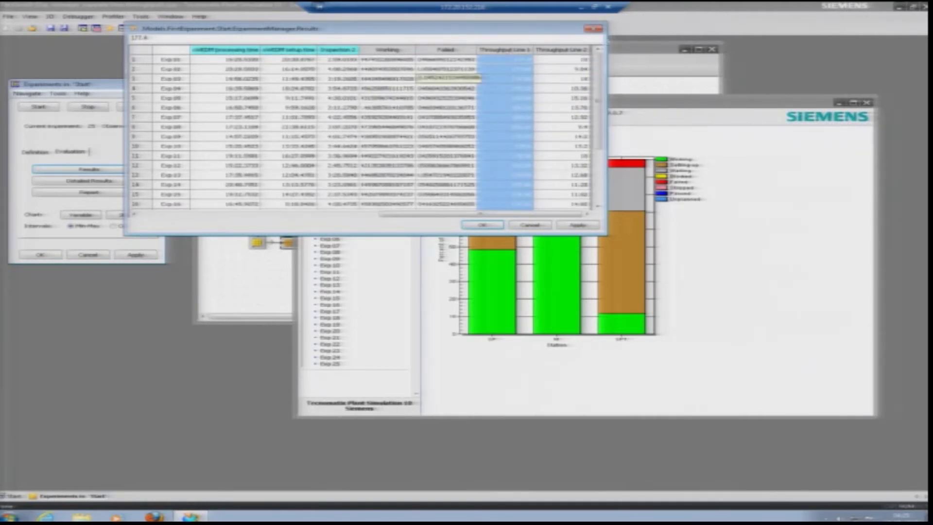
{"action": "left_click", "coordinate": [594, 30]}
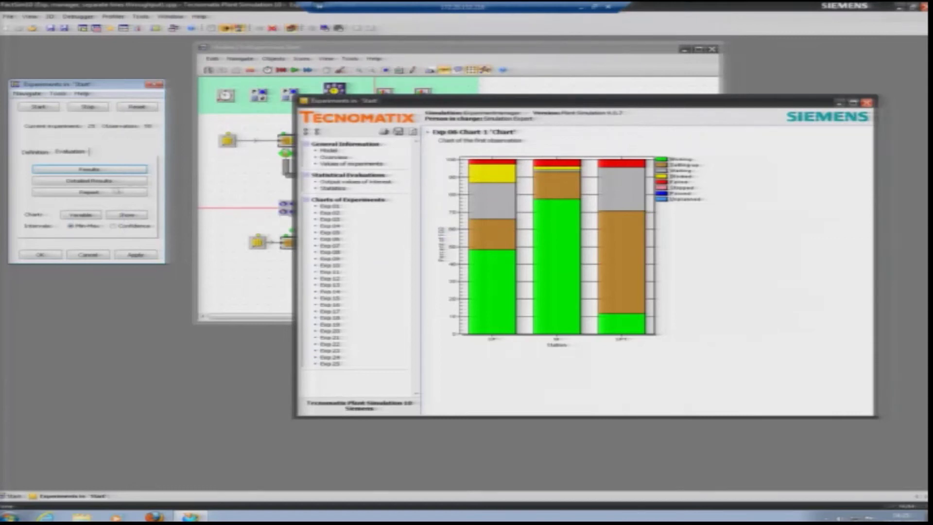
Open the detailed results, widen the table and examine the throughput statistics of both lines for all experiments.
{"action": "left_click", "coordinate": [109, 181]}
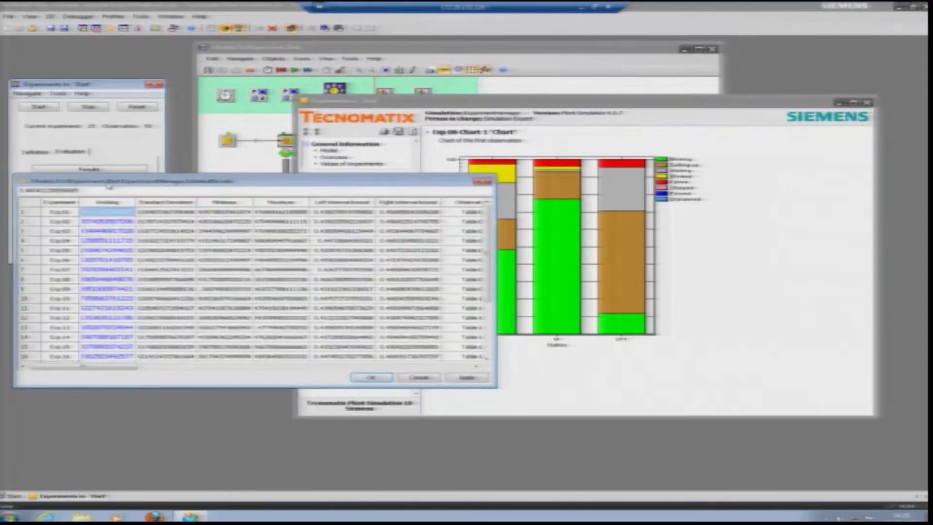
{"action": "left_click_drag", "start_coordinate": [496, 315], "coordinate": [763, 315]}
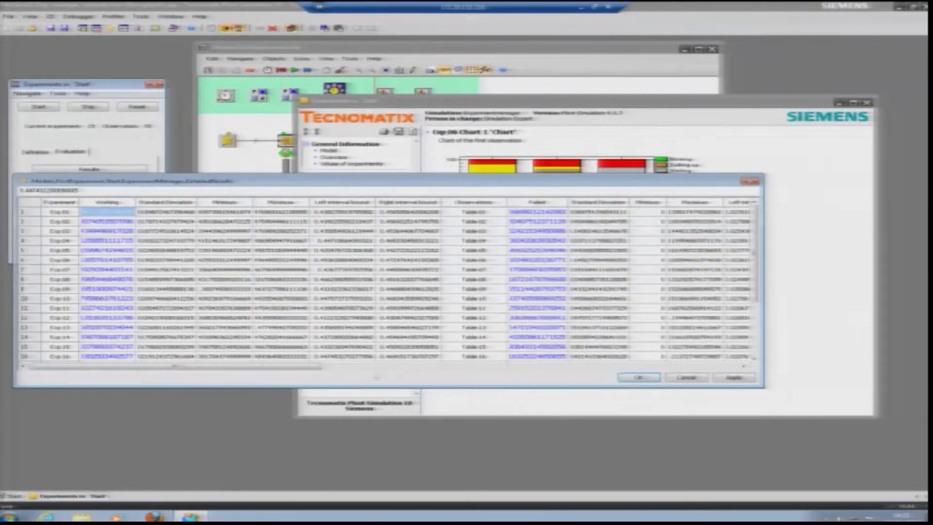
{"action": "left_click_drag", "start_coordinate": [302, 368], "coordinate": [651, 378]}
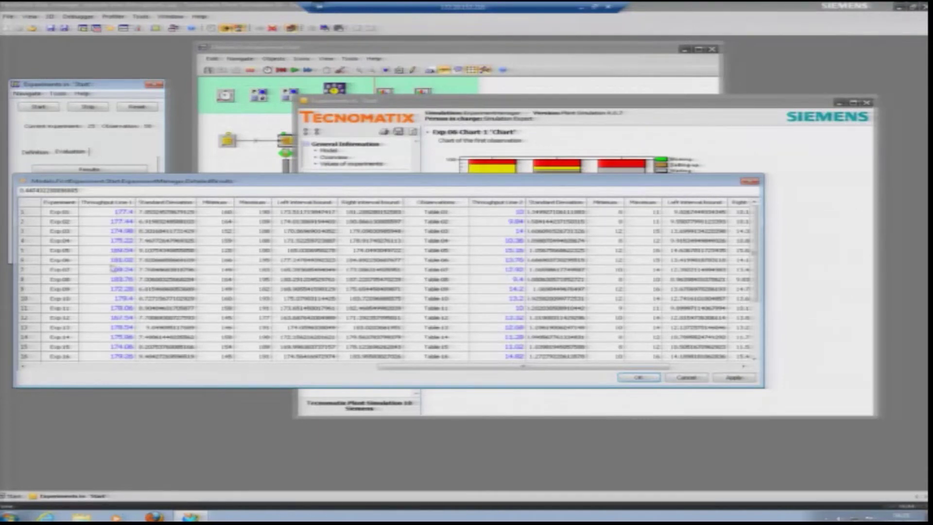
{"action": "scroll", "coordinate": [112, 315], "scroll_direction": "down", "scroll_amount": 3}
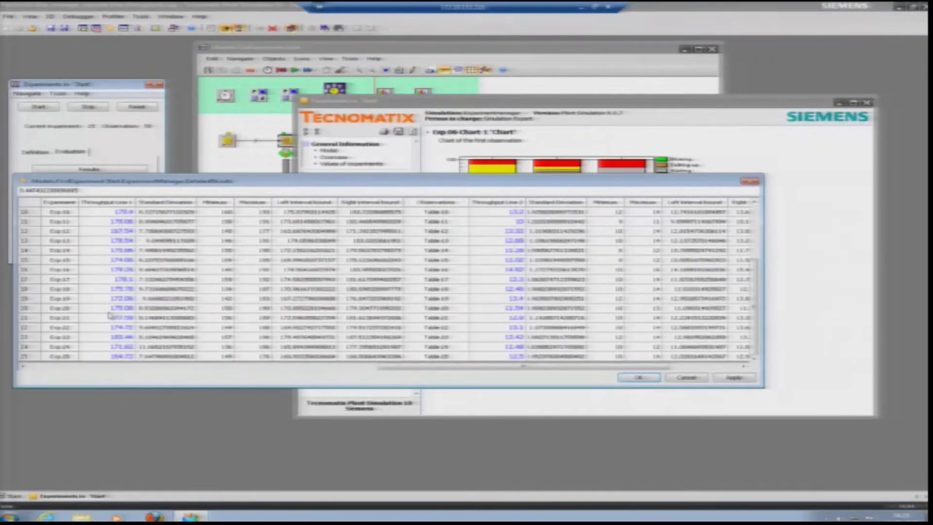
{"action": "scroll", "coordinate": [110, 316], "scroll_direction": "up", "scroll_amount": 3}
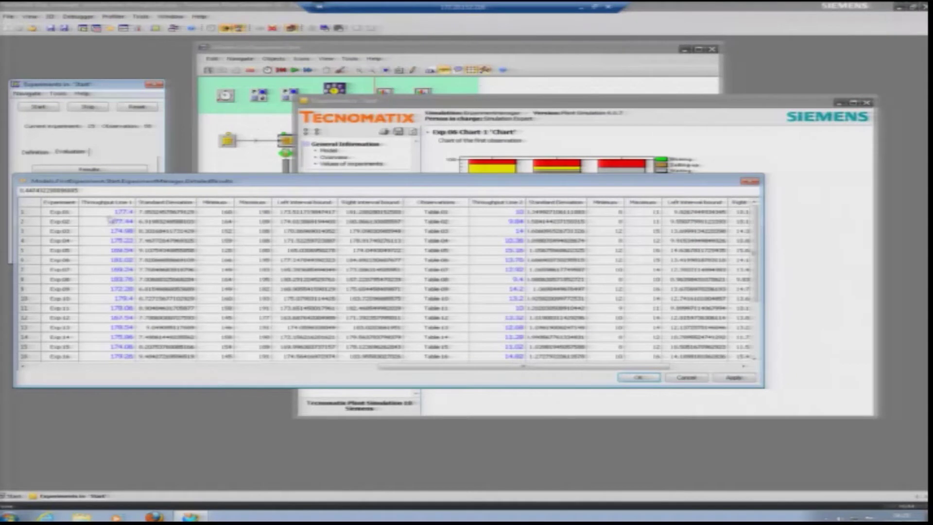
Check the current experiment and observation figures in the experiment manager, and return to the detailed results table.
{"action": "left_click", "coordinate": [119, 213]}
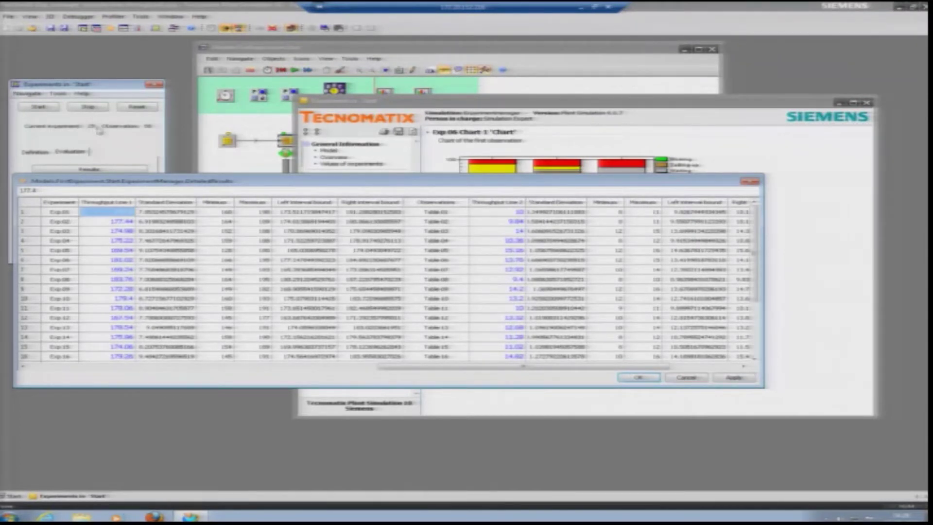
{"action": "left_click", "coordinate": [48, 129]}
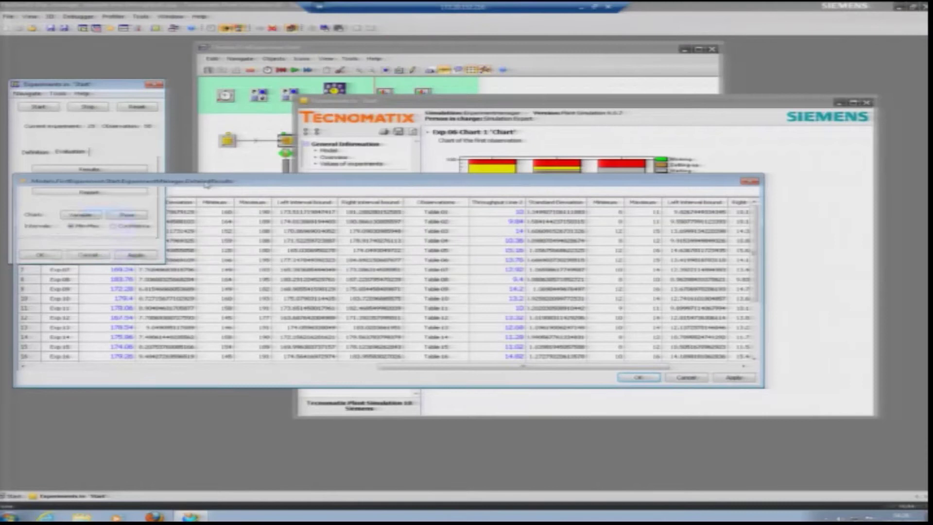
{"action": "left_click", "coordinate": [206, 188]}
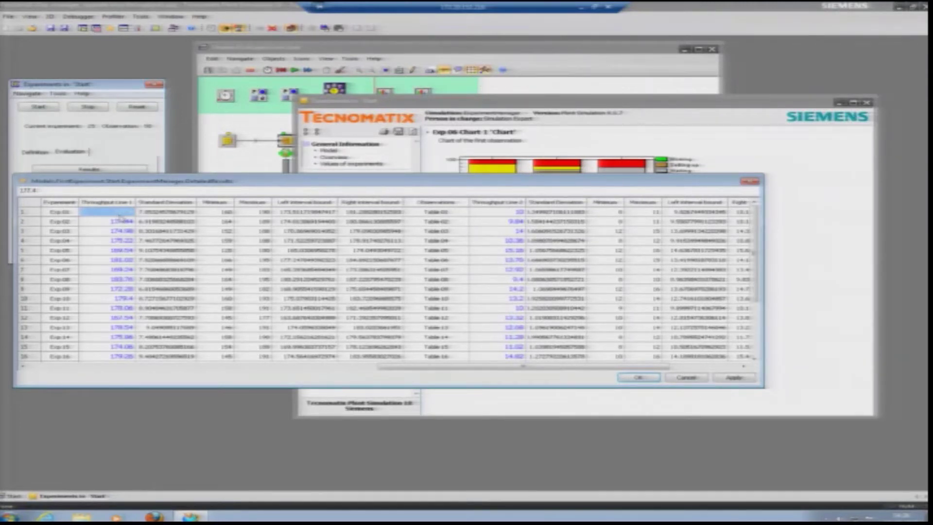
Examine the standard deviation, minimum, maximum and left and right interval bounds of Throughput Line 1 for Exp 01.
{"action": "left_click", "coordinate": [151, 215]}
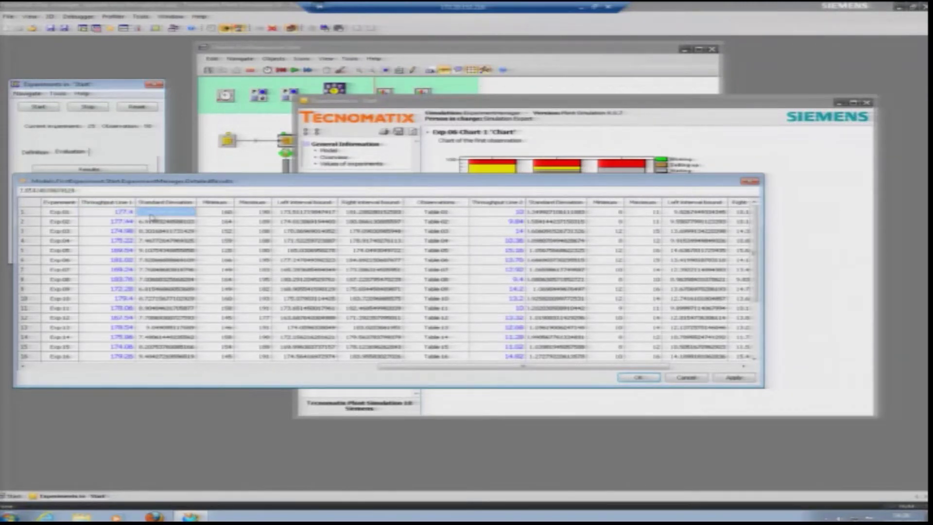
{"action": "left_click", "coordinate": [218, 215]}
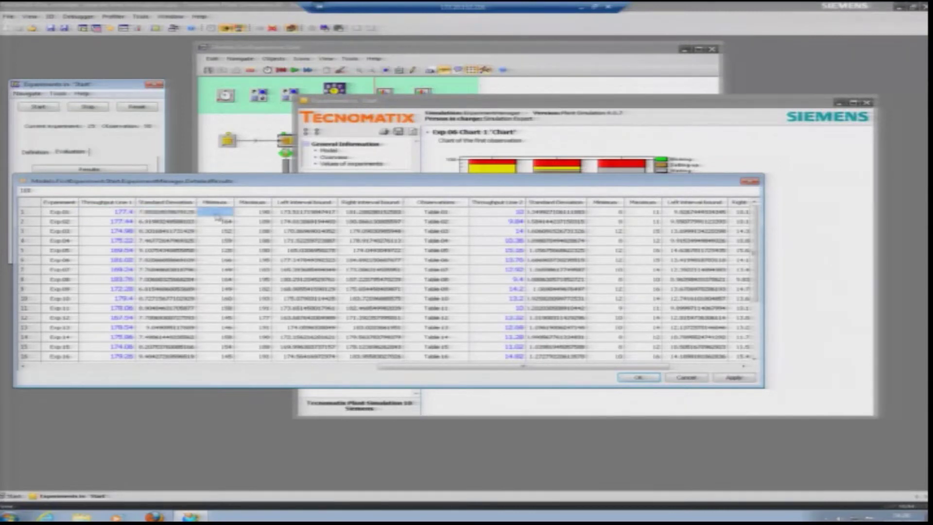
{"action": "left_click", "coordinate": [252, 215]}
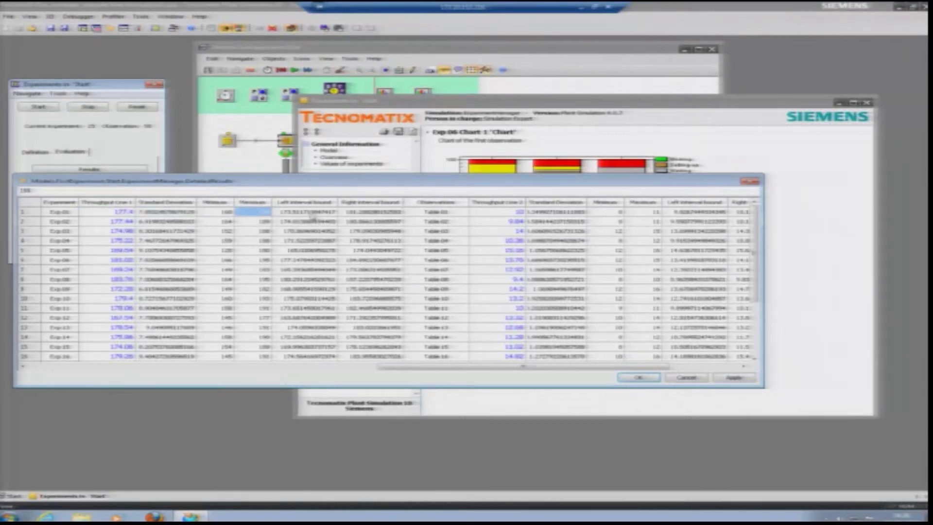
{"action": "left_click", "coordinate": [311, 215]}
{"action": "mouse_move", "coordinate": [348, 216]}
{"action": "left_mouse_down"}
{"action": "mouse_move", "coordinate": [339, 220]}
{"action": "mouse_move", "coordinate": [366, 214]}
{"action": "left_mouse_up"}
Review the detailed results through Exp 25, select the whole Throughput Line 1 column, and close the table without applying changes.
{"action": "scroll", "coordinate": [76, 228], "scroll_direction": "down", "scroll_amount": 3}
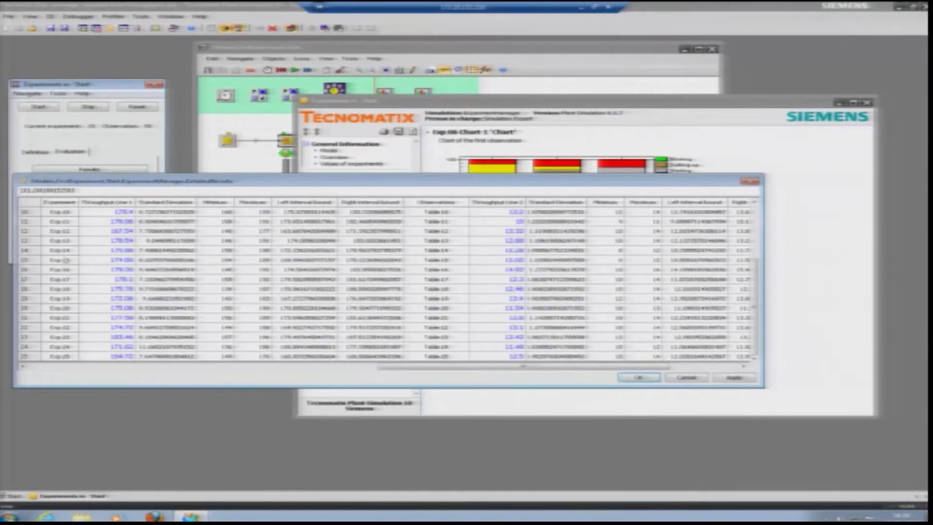
{"action": "scroll", "coordinate": [133, 300], "scroll_direction": "up", "scroll_amount": 3}
{"action": "scroll", "coordinate": [134, 291], "scroll_direction": "down", "scroll_amount": 3}
{"action": "scroll", "coordinate": [226, 344], "scroll_direction": "up", "scroll_amount": 3}
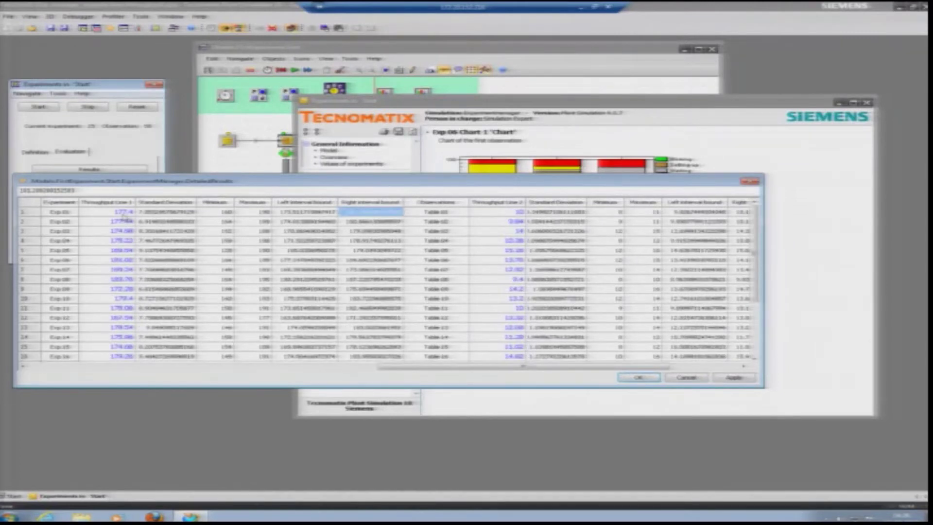
{"action": "left_click_drag", "start_coordinate": [124, 213], "coordinate": [127, 376]}
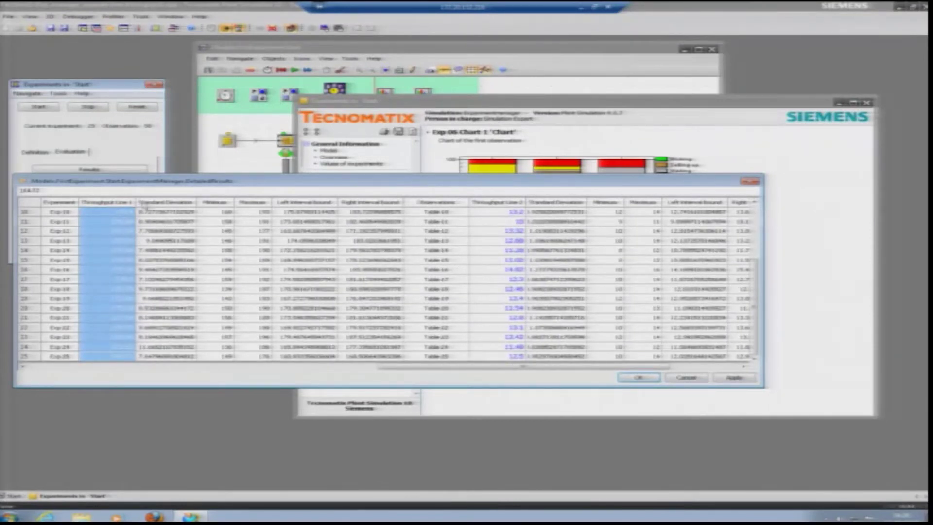
{"action": "left_click", "coordinate": [687, 379]}
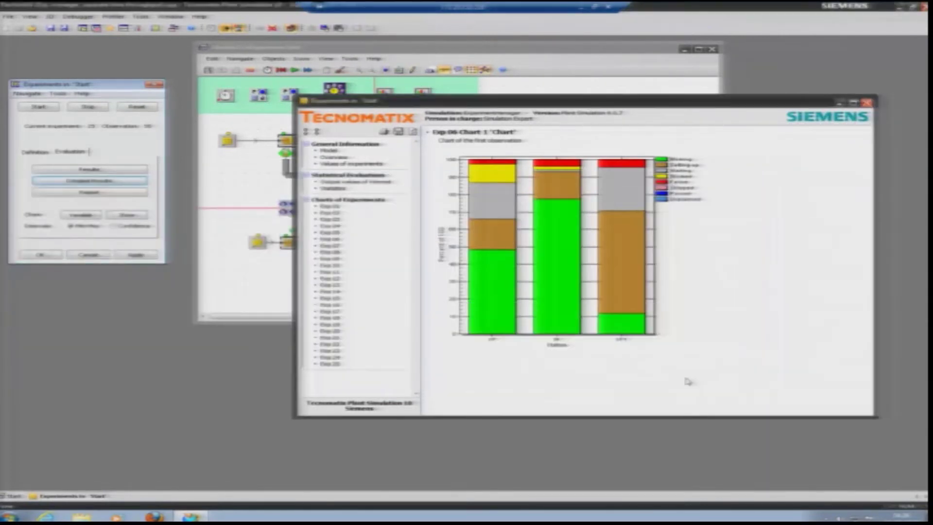
Bring the factory model window to the front and point out the separate worker pools of the two lines.
{"action": "left_click", "coordinate": [270, 195]}
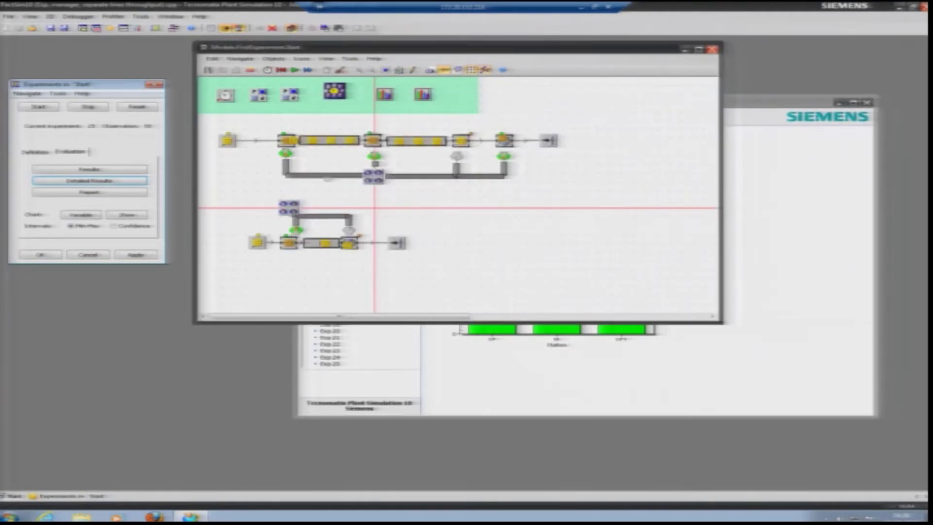
{"action": "left_click", "coordinate": [378, 180]}
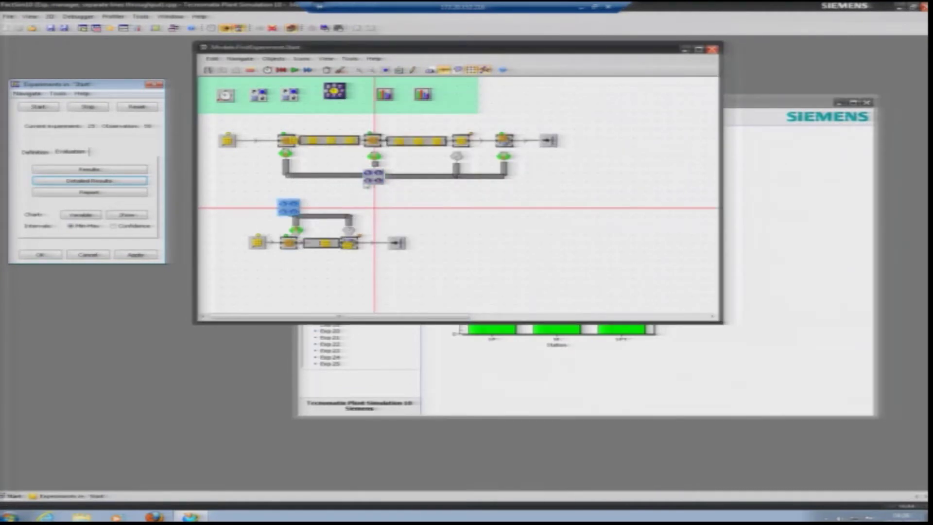
{"action": "left_click", "coordinate": [296, 207]}
Switch to the PowerPoint presentation, start the slide show from the Throughput slide and go back to the "Factory (from process chains)" slide.
{"action": "left_click", "coordinate": [582, 9]}
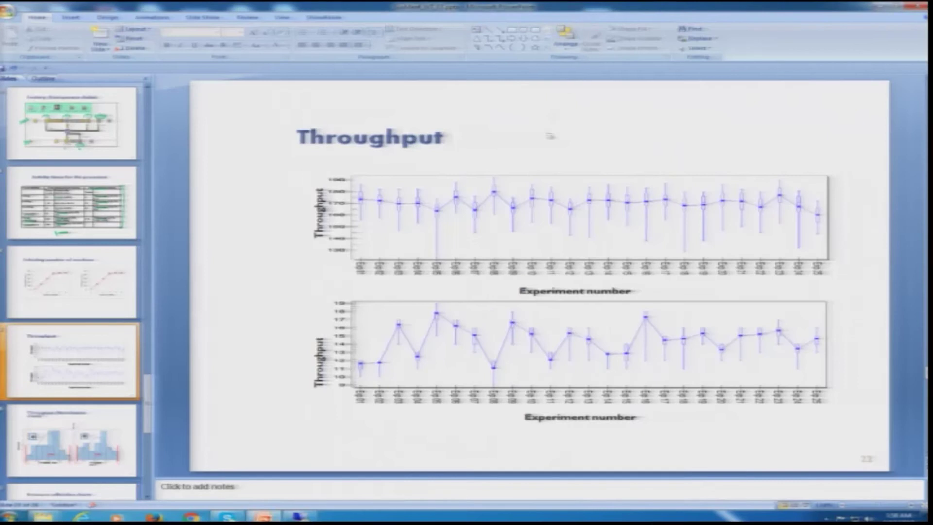
{"action": "left_click", "coordinate": [807, 506]}
{"action": "key", "text": "Page_Up"}
{"action": "key", "text": "Page_Up"}
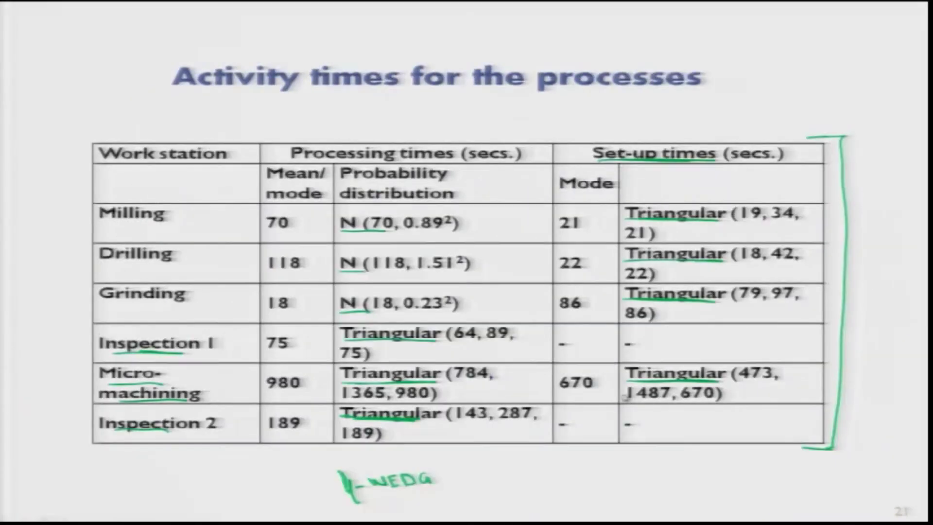
{"action": "key", "text": "Page_Up"}
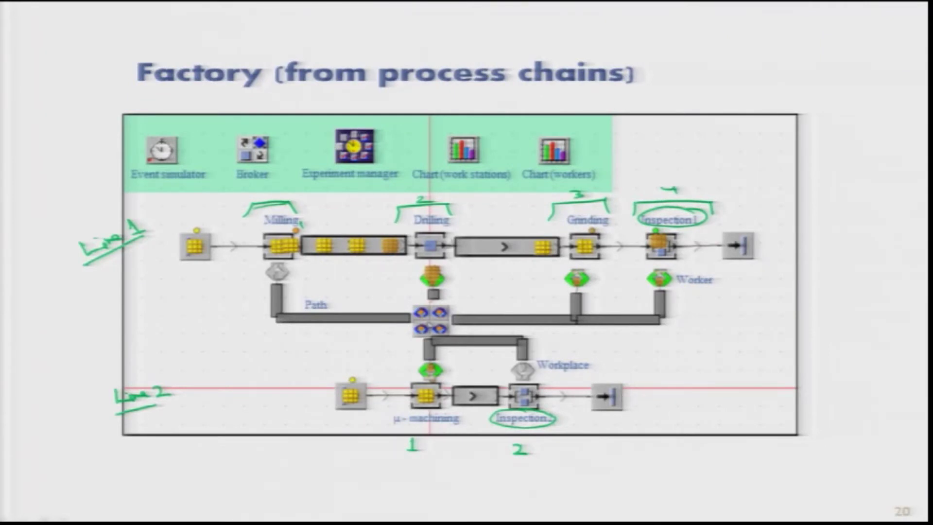
{"action": "key", "text": "Page_Down"}
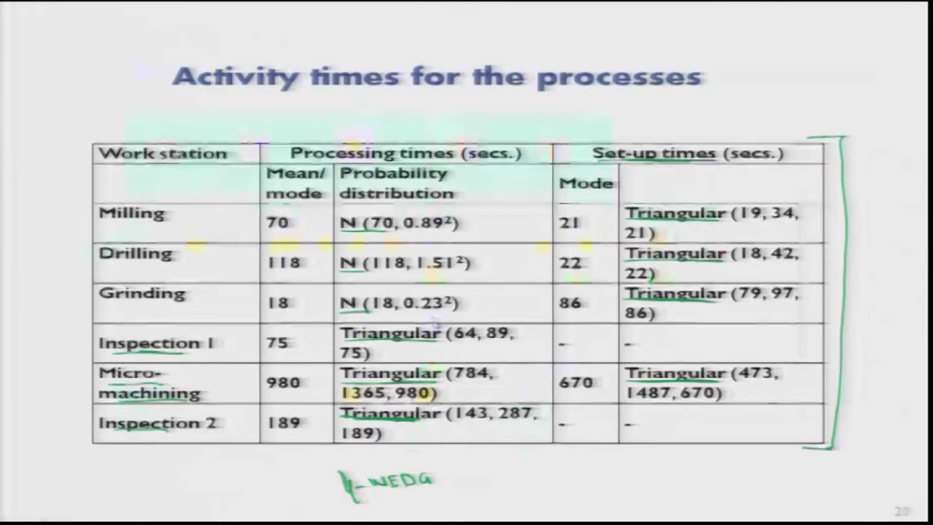
{"action": "key", "text": "Page_Up"}
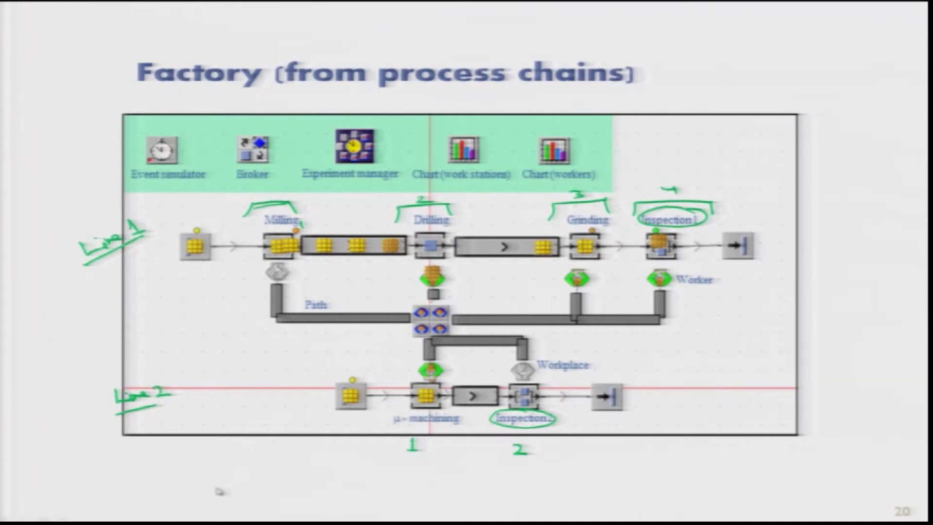
Set the slide show's ink colour to a standard green for annotating the factory diagram.
{"action": "left_click", "coordinate": [20, 518]}
{"action": "mouse_move", "coordinate": [34, 474]}
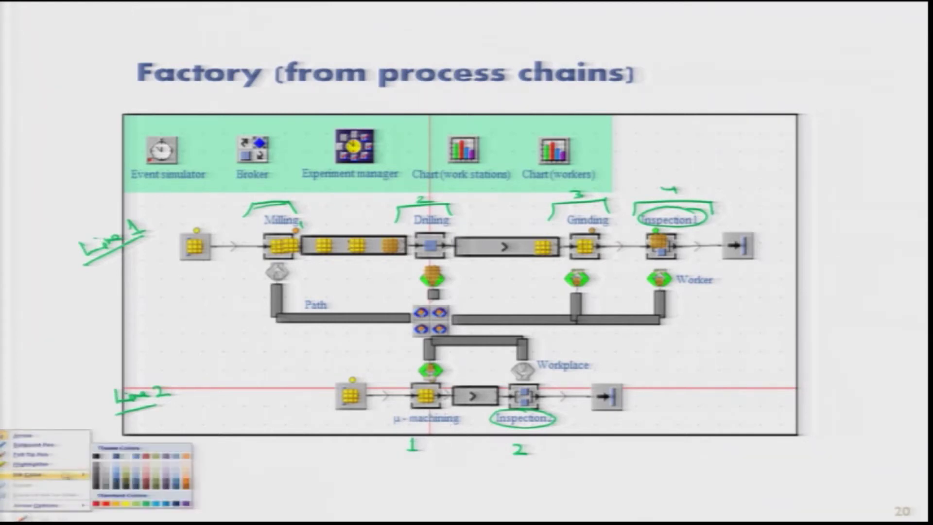
{"action": "left_click", "coordinate": [144, 509]}
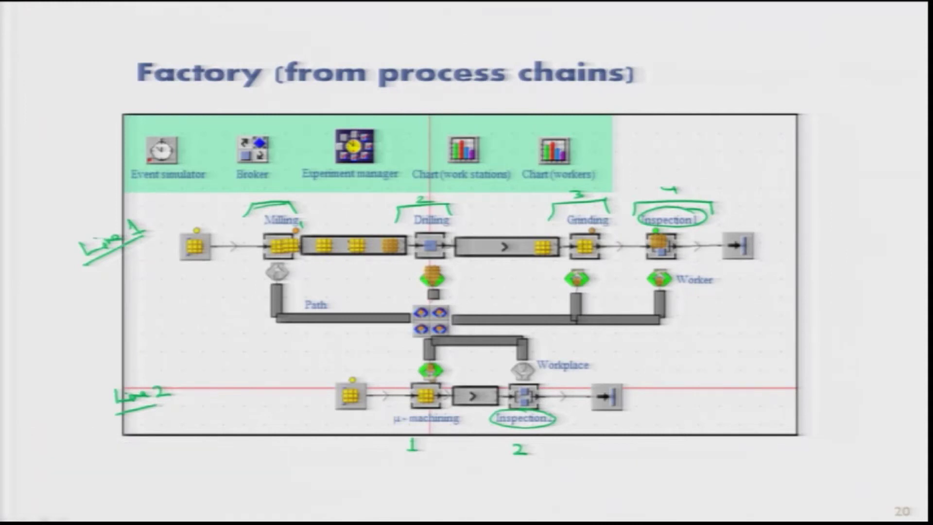